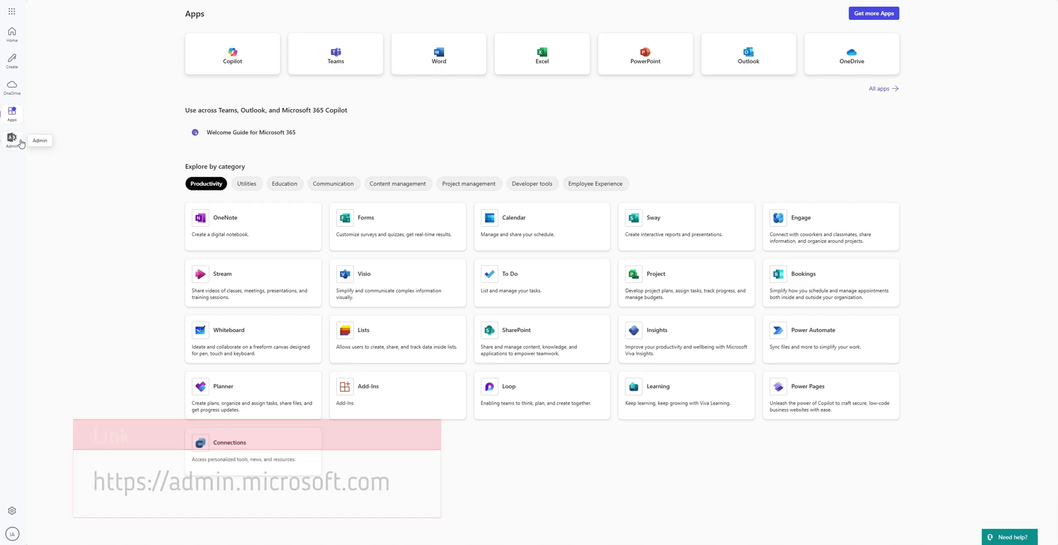
# Open the Microsoft 365 admin center home dashboard from the app launcher's Admin entry
pyautogui.click(12, 139)
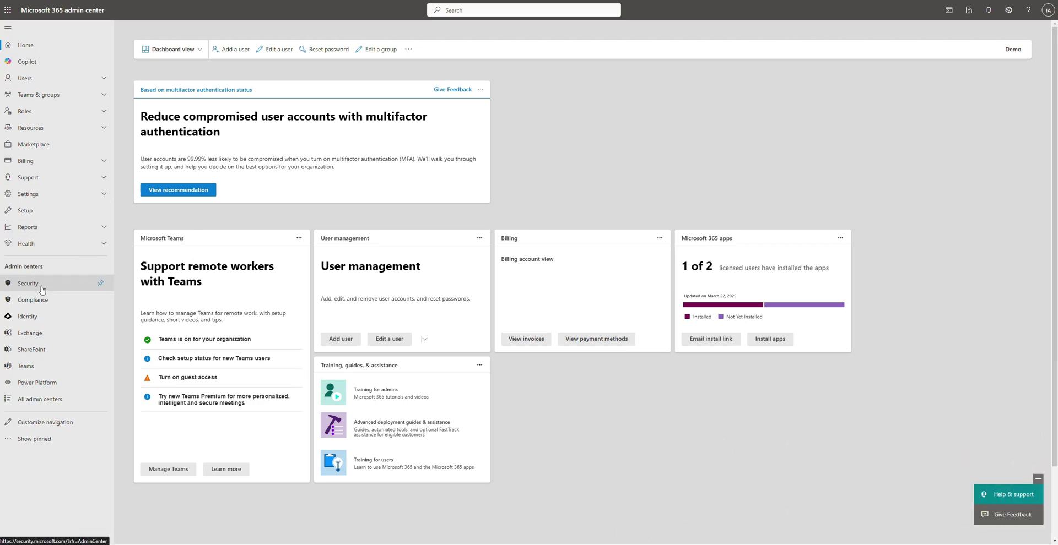
# Go to the Security portal and reach Email & collaboration > Policies & rules > Threat policies
pyautogui.click(42, 289)
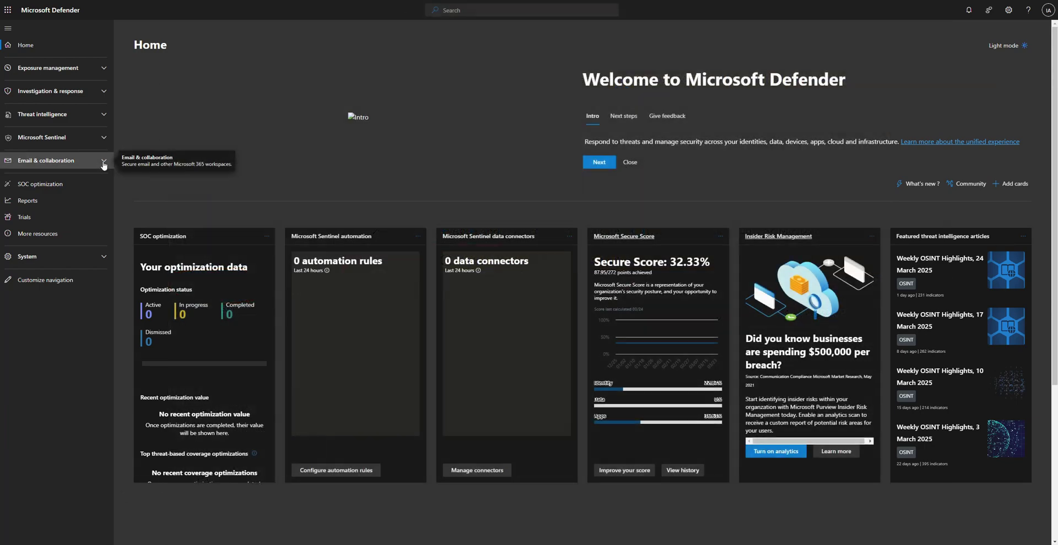
pyautogui.click(104, 162)
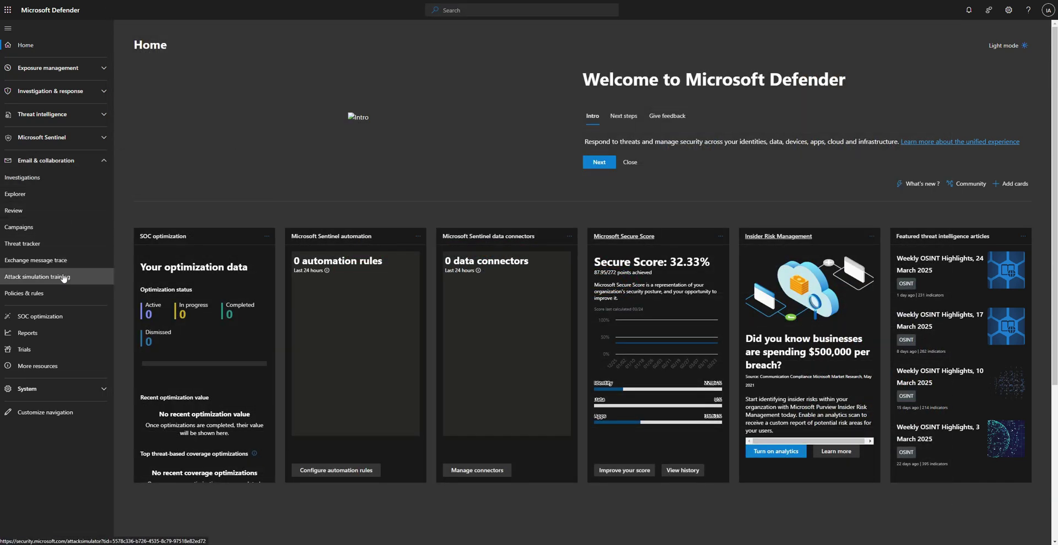
pyautogui.click(53, 295)
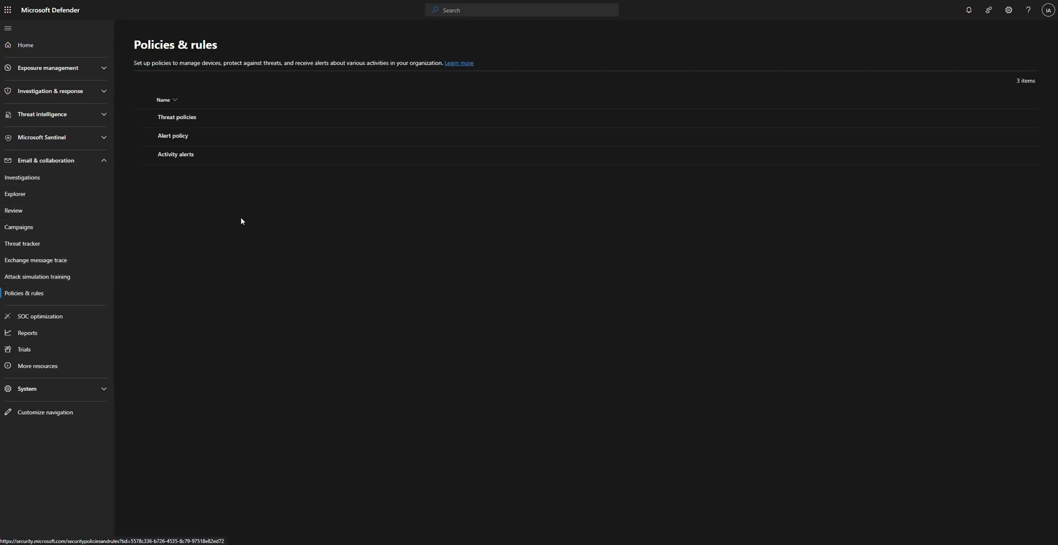
pyautogui.click(182, 117)
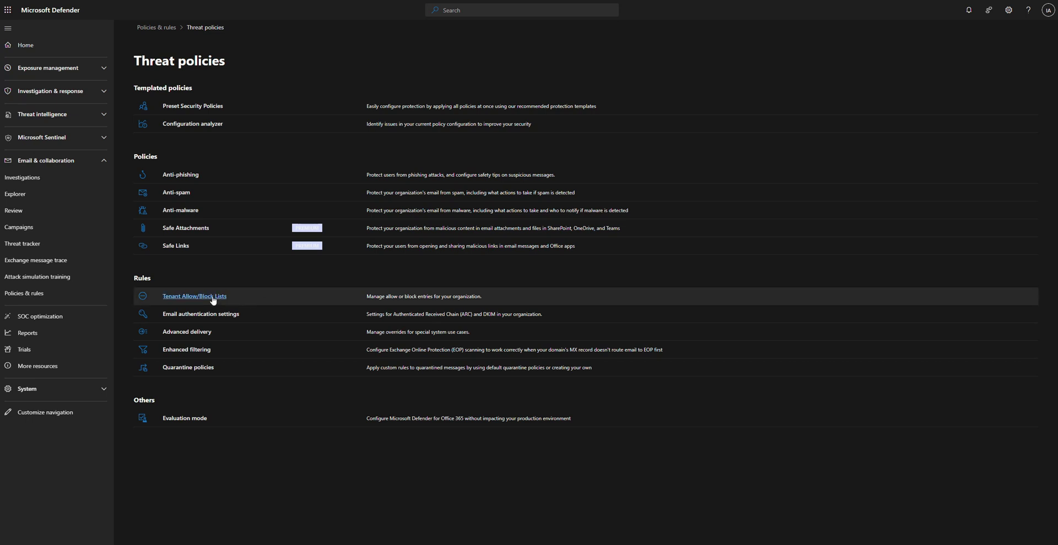
# In Tenant Allow/Block Lists, start a new Block entry under Domains & addresses
pyautogui.click(214, 297)
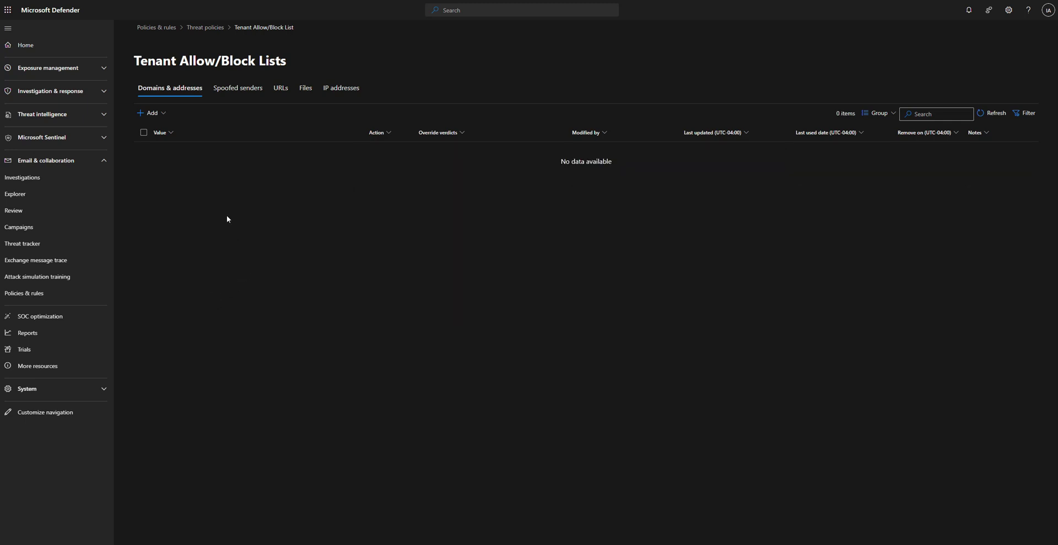
pyautogui.click(163, 116)
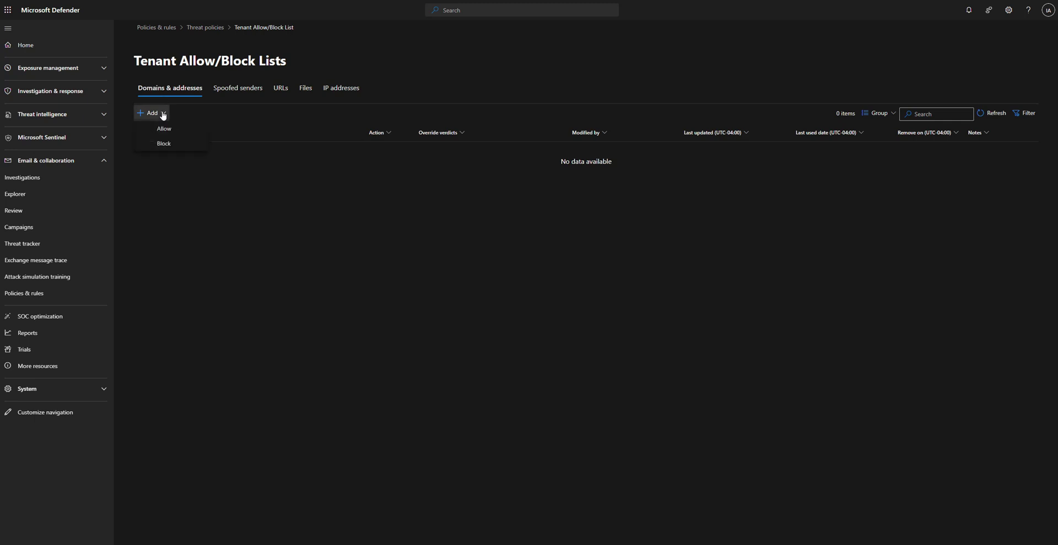
pyautogui.click(170, 145)
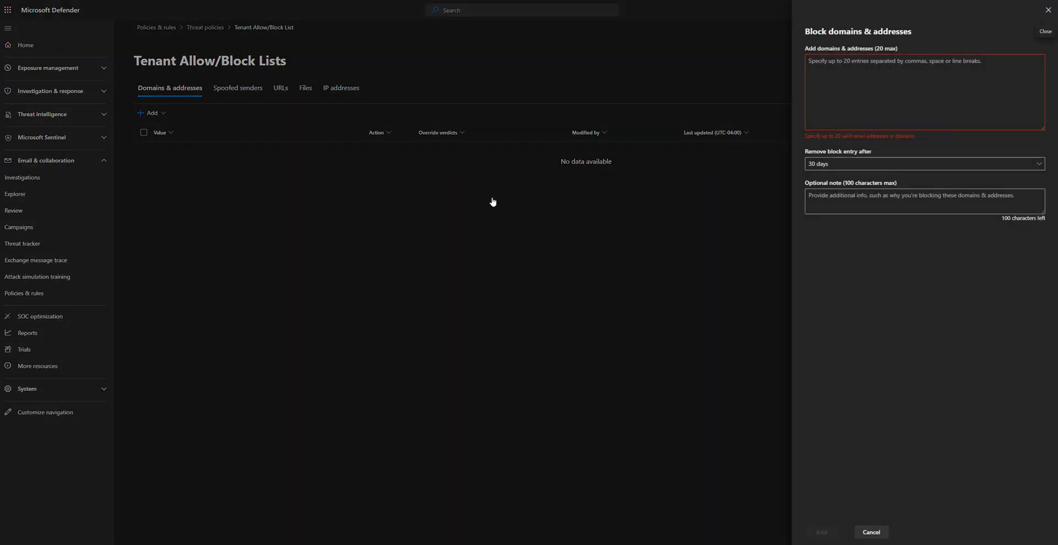
# Enter videotron.ca as the blocked domain, set it to Never expire, and add the entry
pyautogui.click(903, 92)
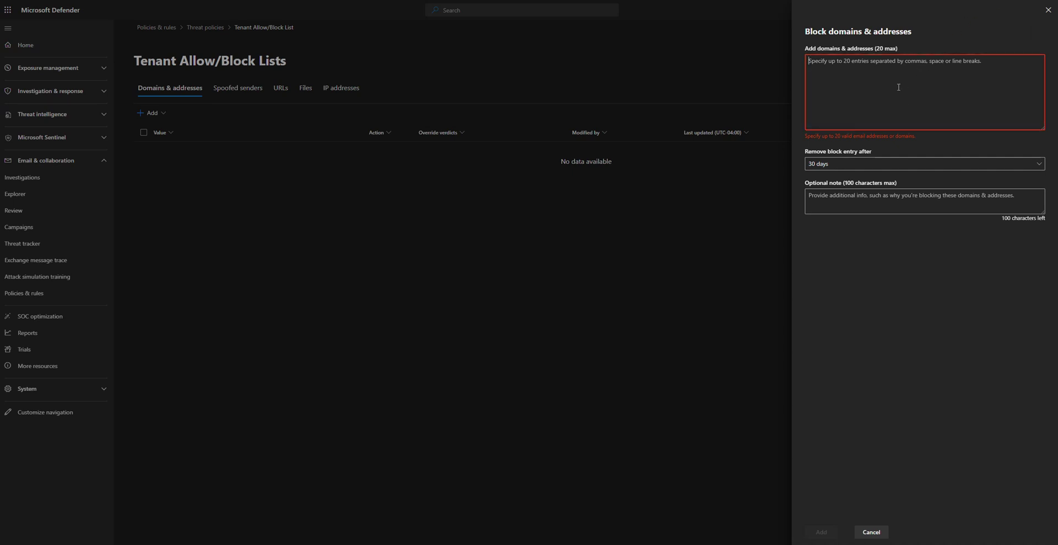
pyautogui.hotkey('ctrl', 'v')
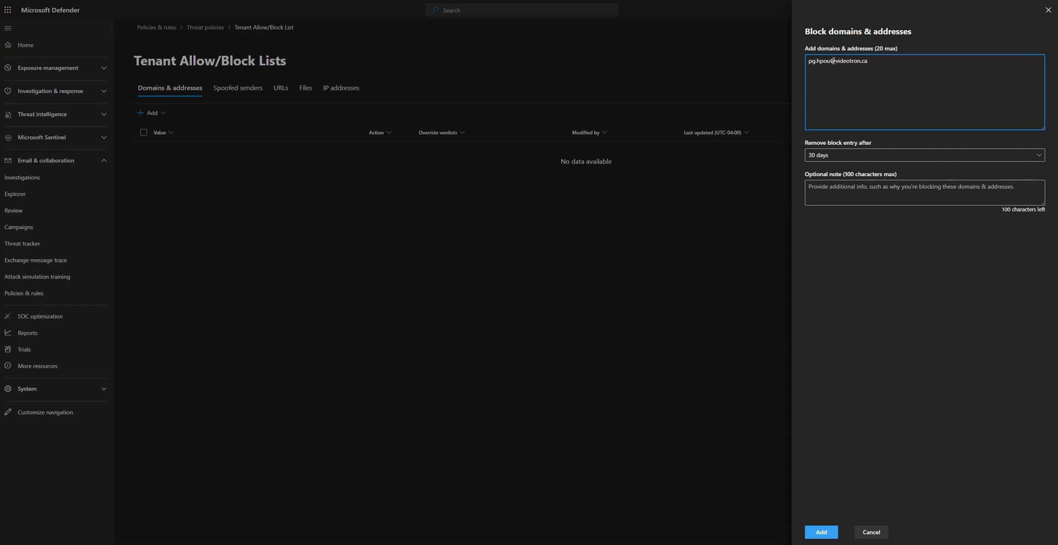
pyautogui.moveTo(834, 60); pyautogui.dragTo(887, 62)
pyautogui.moveTo(834, 60); pyautogui.dragTo(798, 61)
pyautogui.press('BackSpace')
pyautogui.moveTo(863, 61); pyautogui.dragTo(798, 53)
pyautogui.click(846, 155)
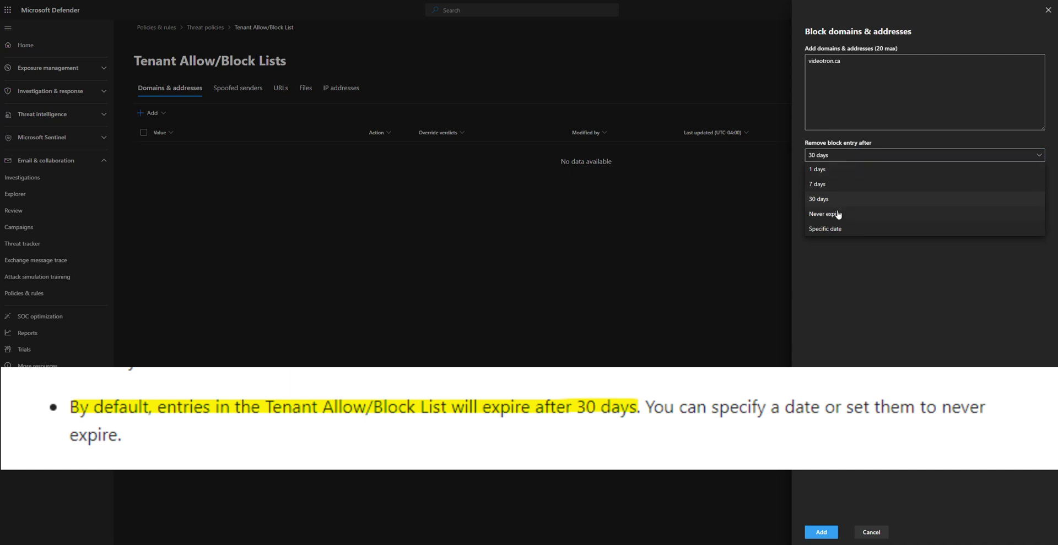
pyautogui.click(837, 213)
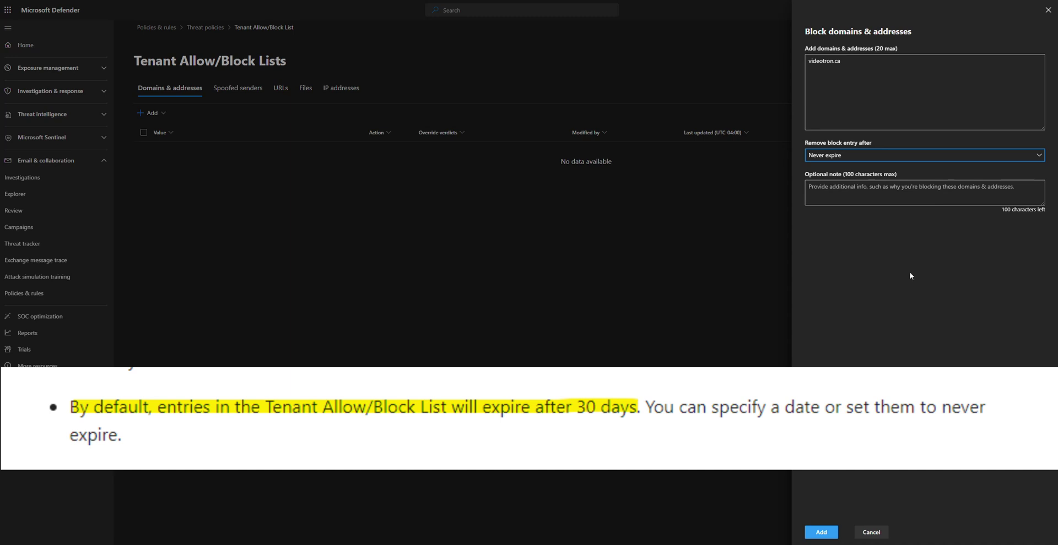
pyautogui.click(845, 195)
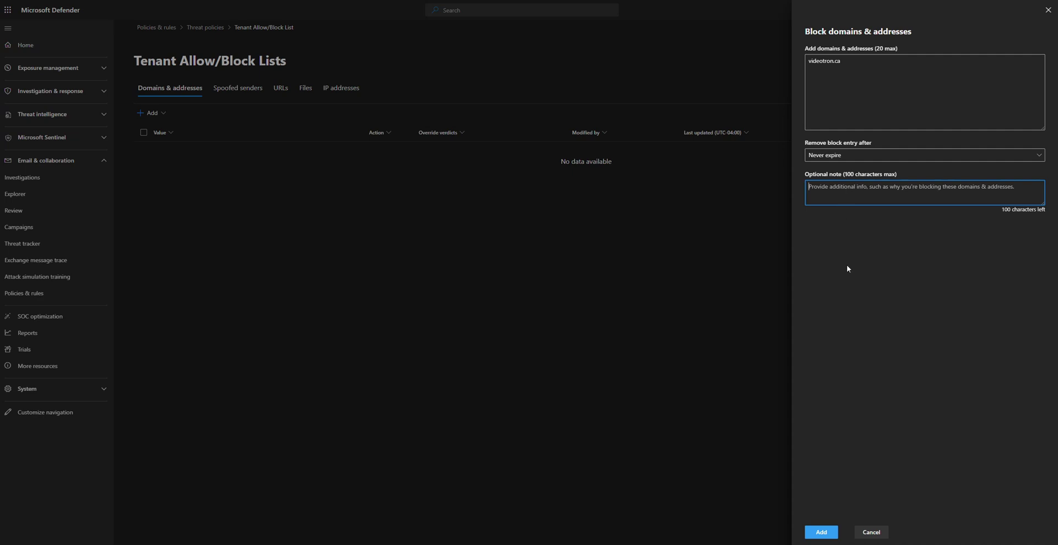
pyautogui.click(822, 531)
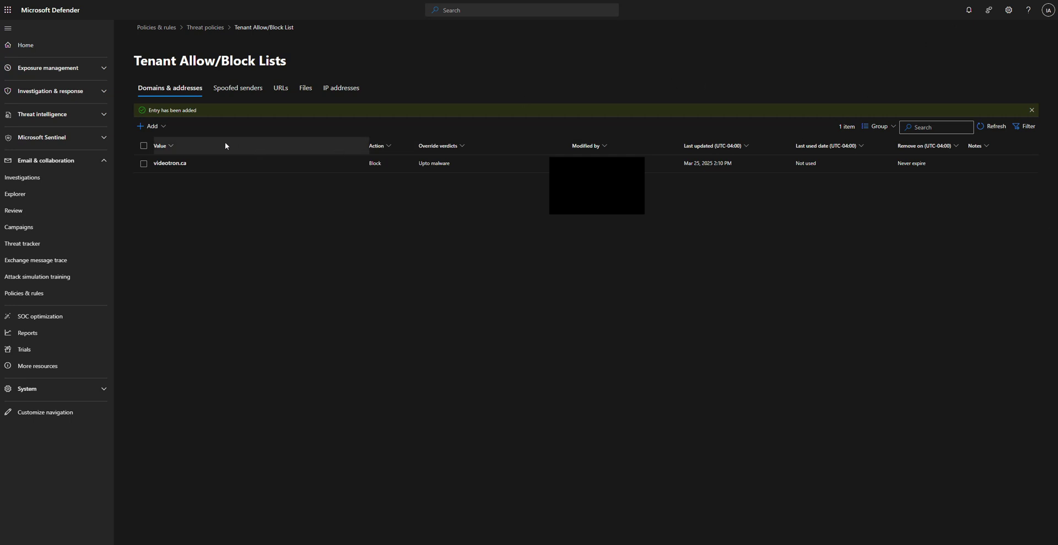
# Add a second block entry for a sender's Gmail address, set to Never expire
pyautogui.click(151, 126)
pyautogui.click(161, 158)
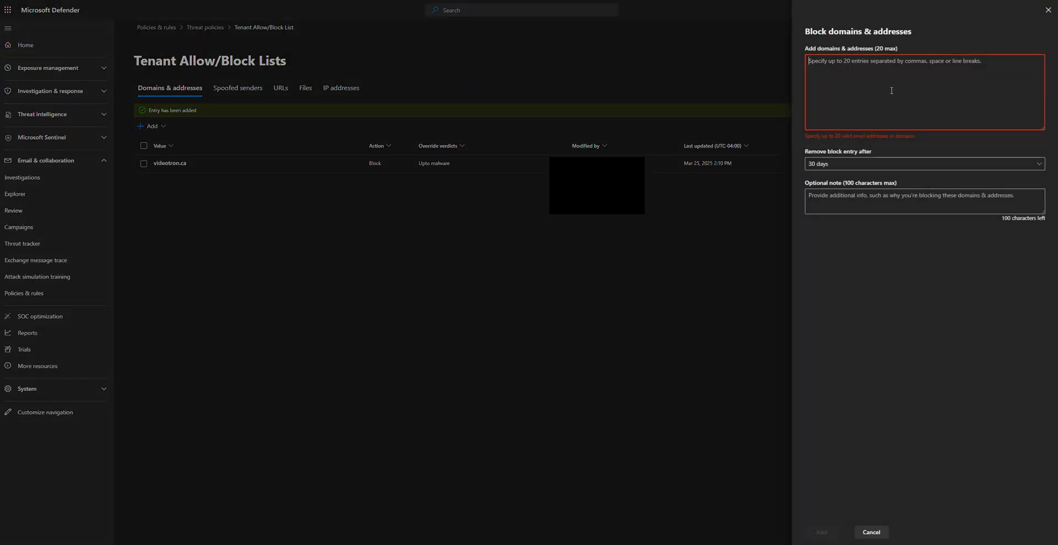
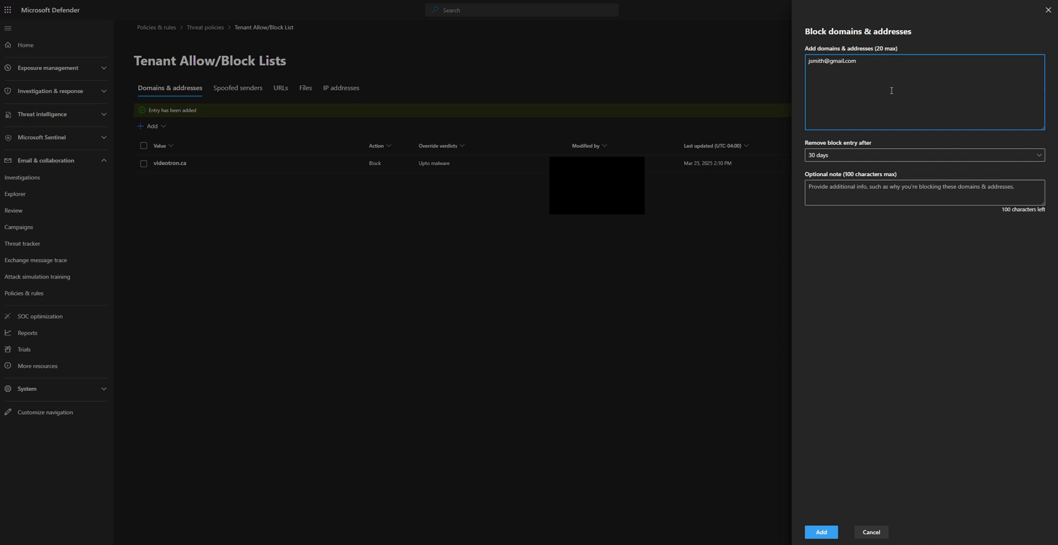
pyautogui.click(832, 156)
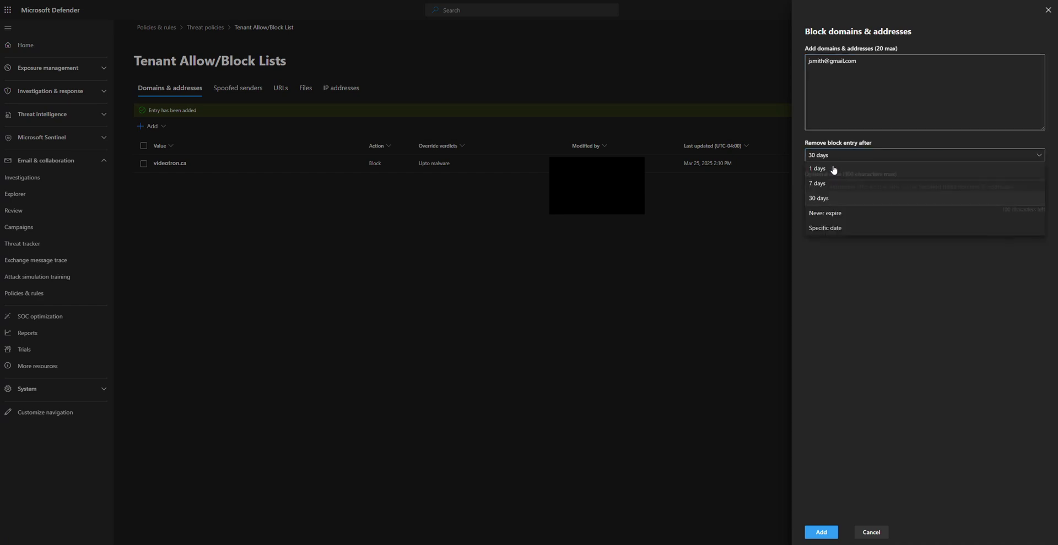
pyautogui.click(833, 220)
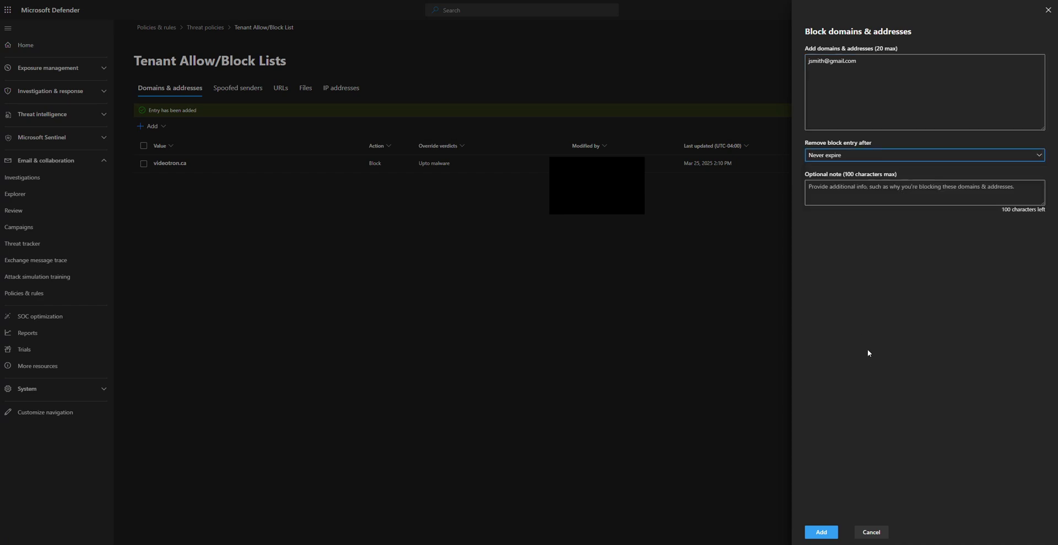
pyautogui.click(821, 532)
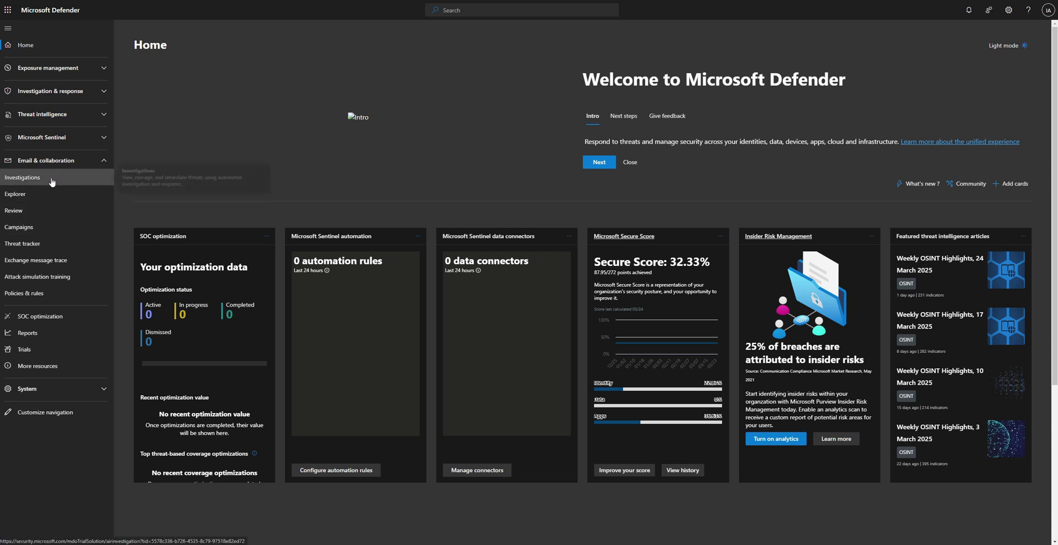
# Open the default inbound anti-spam policy under Threat policies > Anti-spam
pyautogui.click(25, 293)
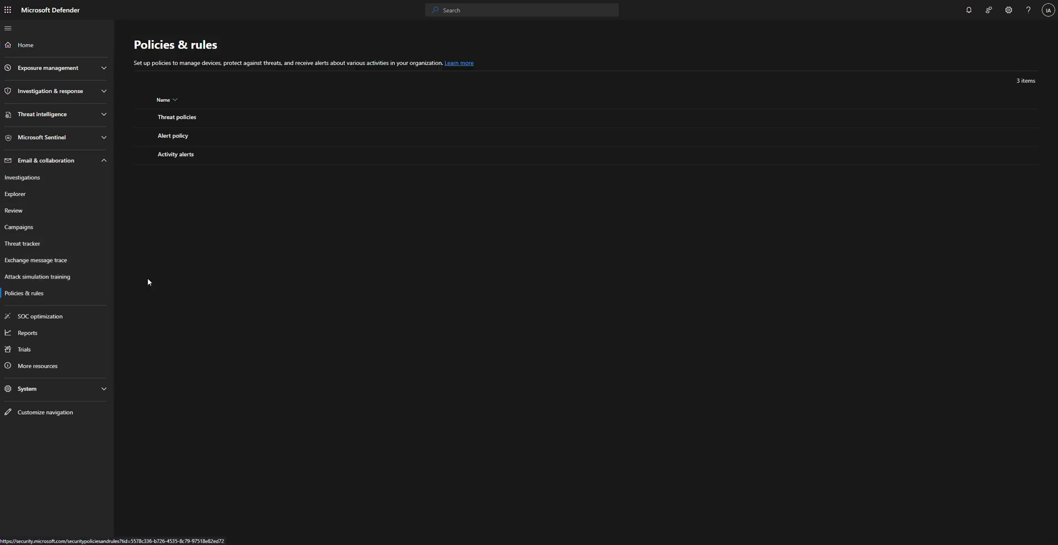
pyautogui.click(184, 116)
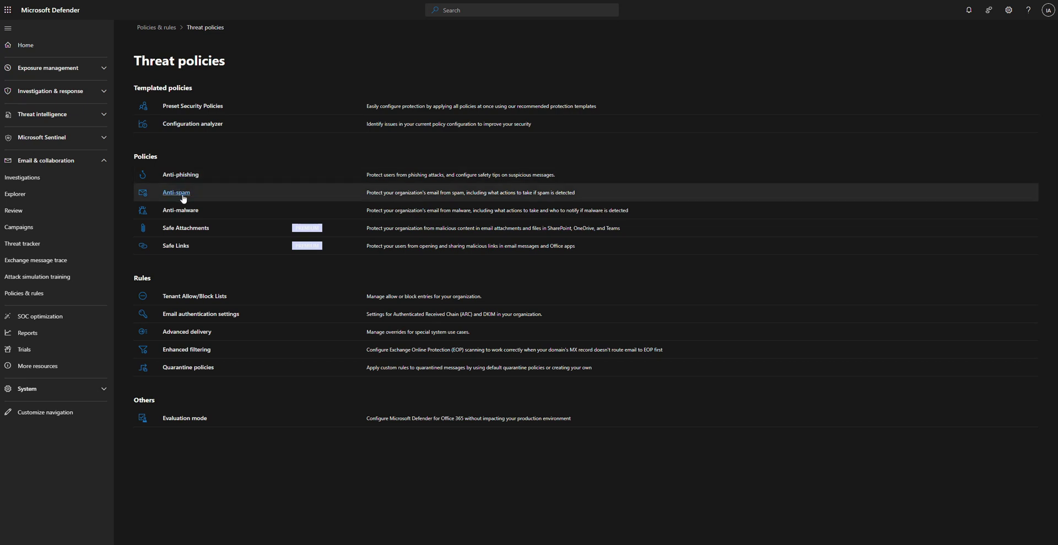
pyautogui.click(184, 192)
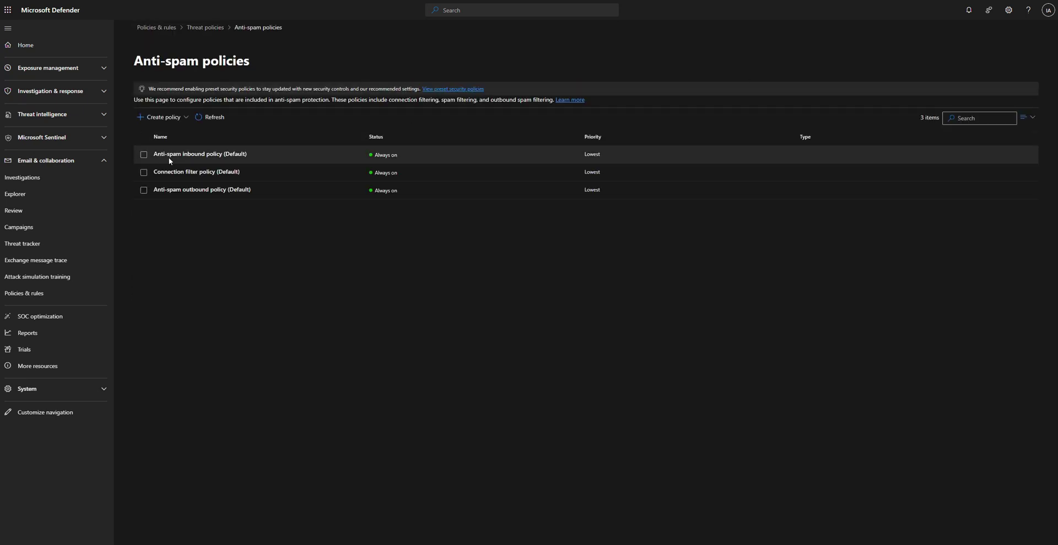
pyautogui.click(183, 160)
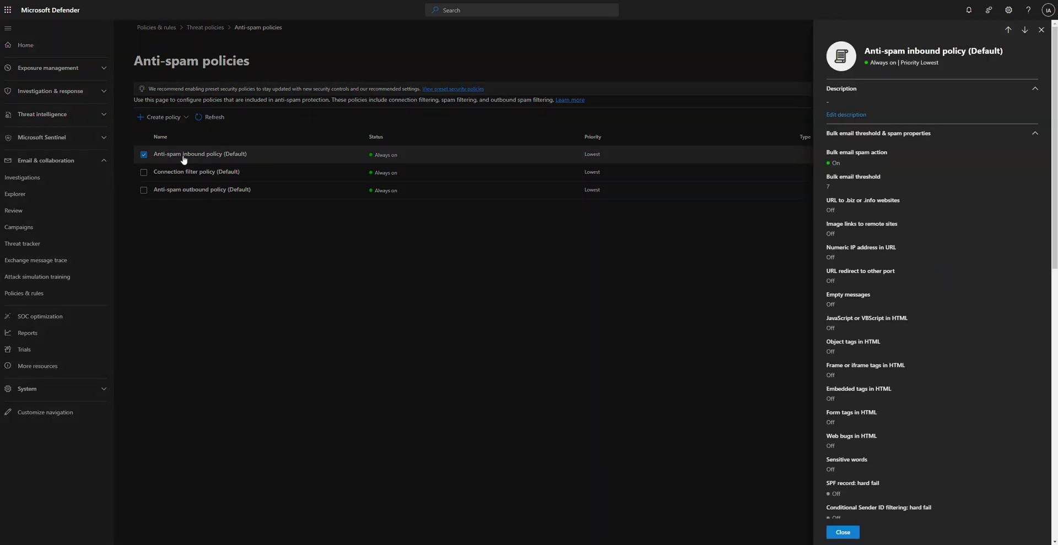
# Edit its allowed and blocked senders and domains, opening Block domains to add custom domains
pyautogui.scroll(-9, 939, 291)
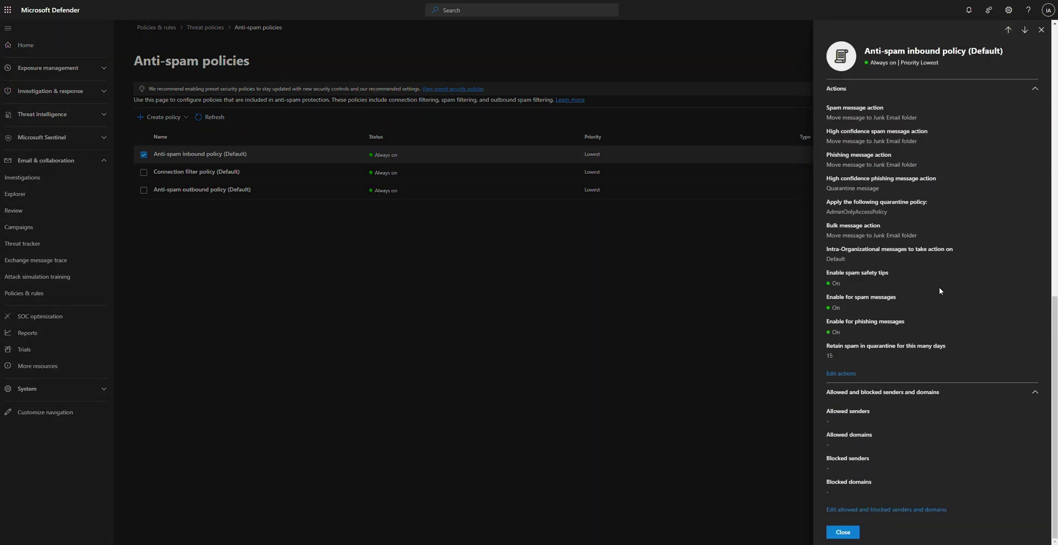
pyautogui.scroll(-2, 908, 201)
pyautogui.click(928, 515)
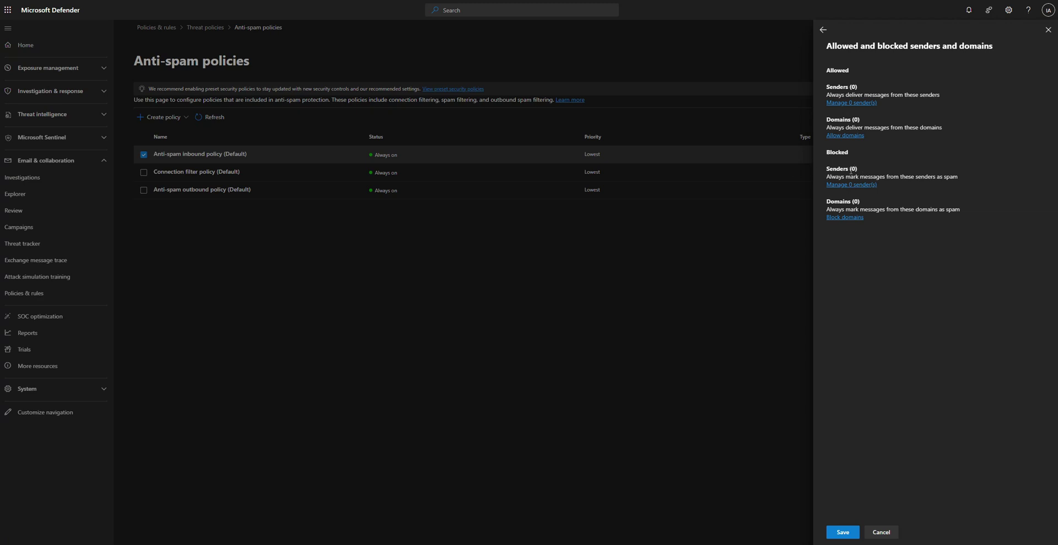
pyautogui.click(845, 218)
pyautogui.click(864, 83)
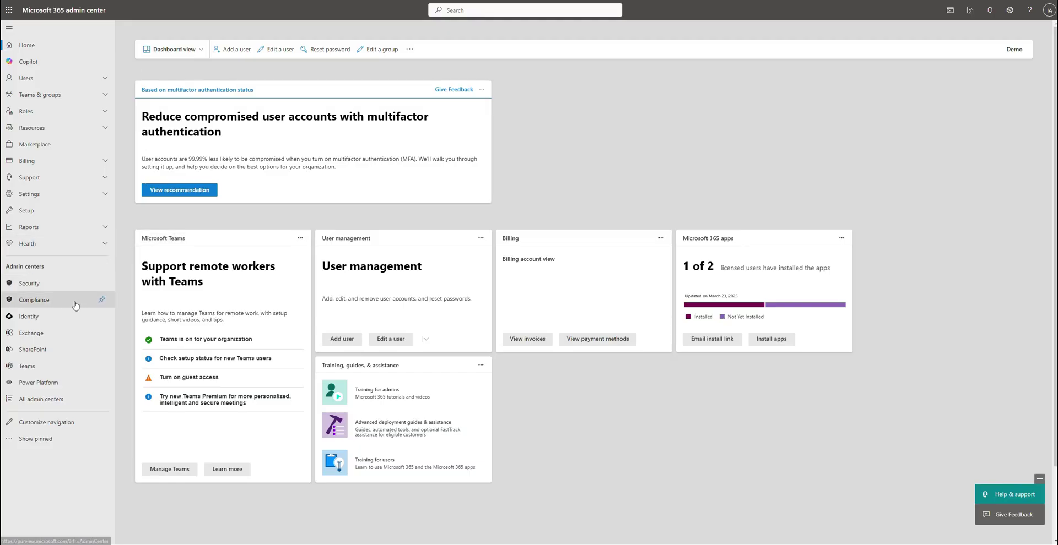
# In Exchange's Mail flow > Rules, start creating a new rule from scratch
pyautogui.click(31, 333)
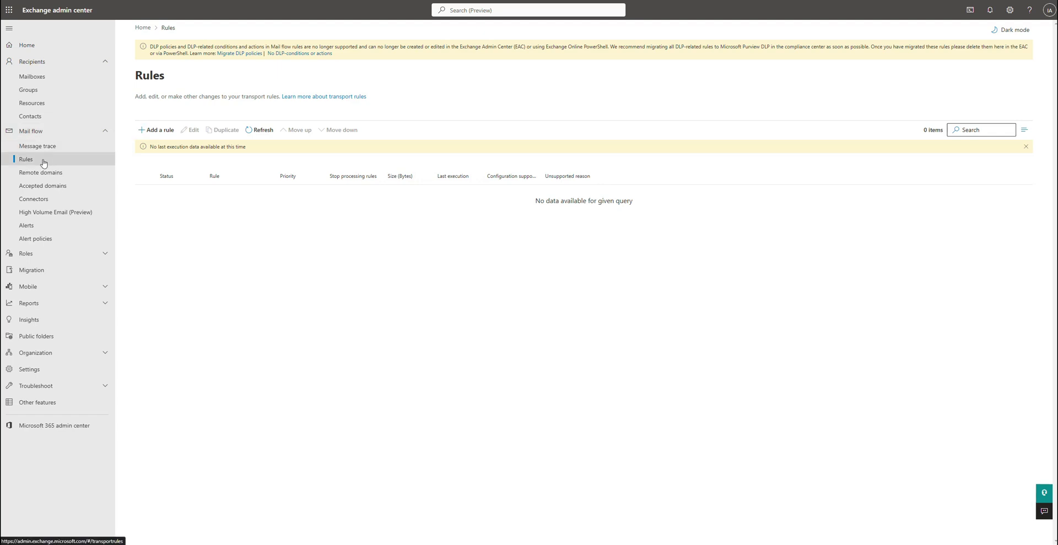
pyautogui.click(145, 132)
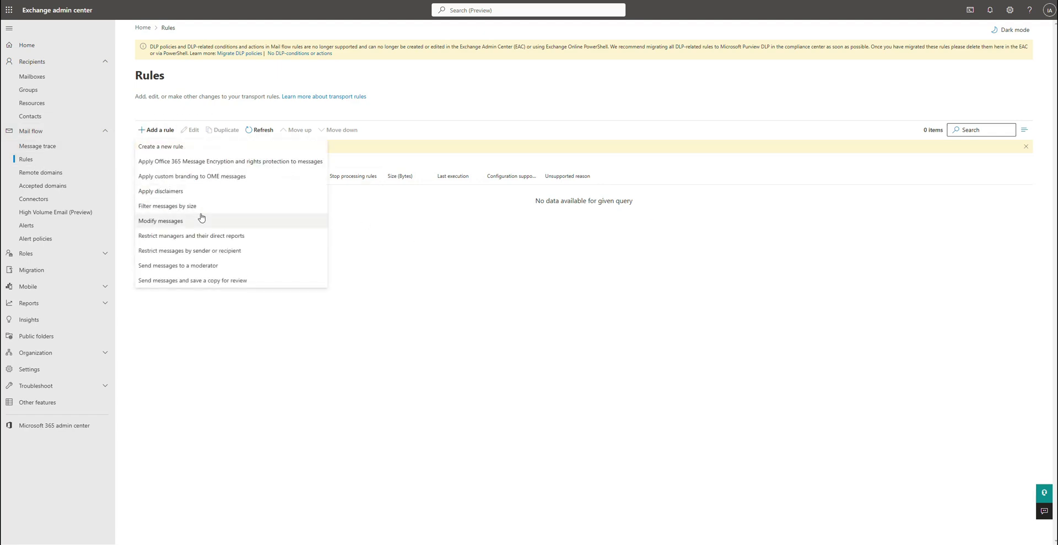
pyautogui.click(201, 148)
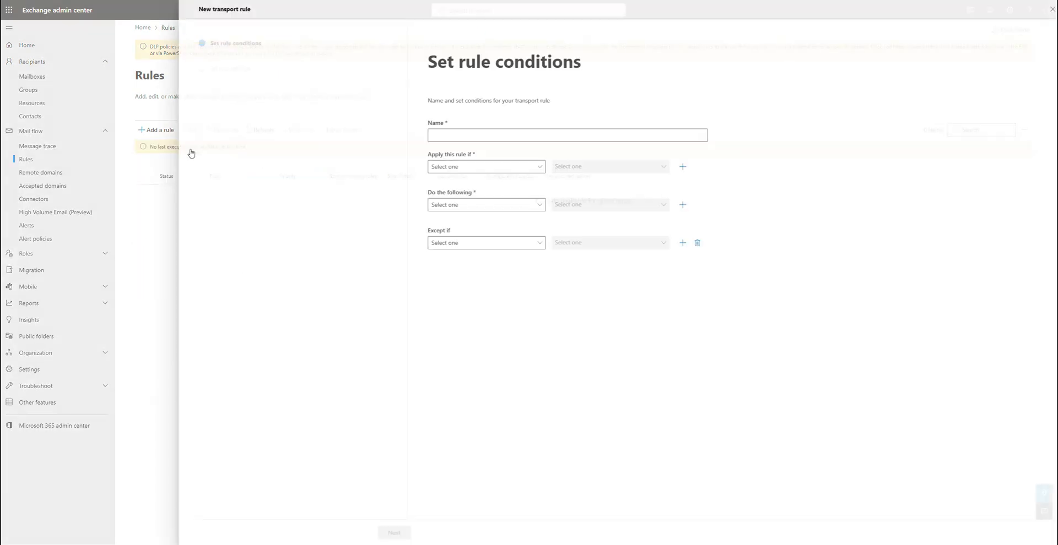
# Name the rule Block Domains and apply it when the recipient domain is videotron.ca
pyautogui.click(461, 135)
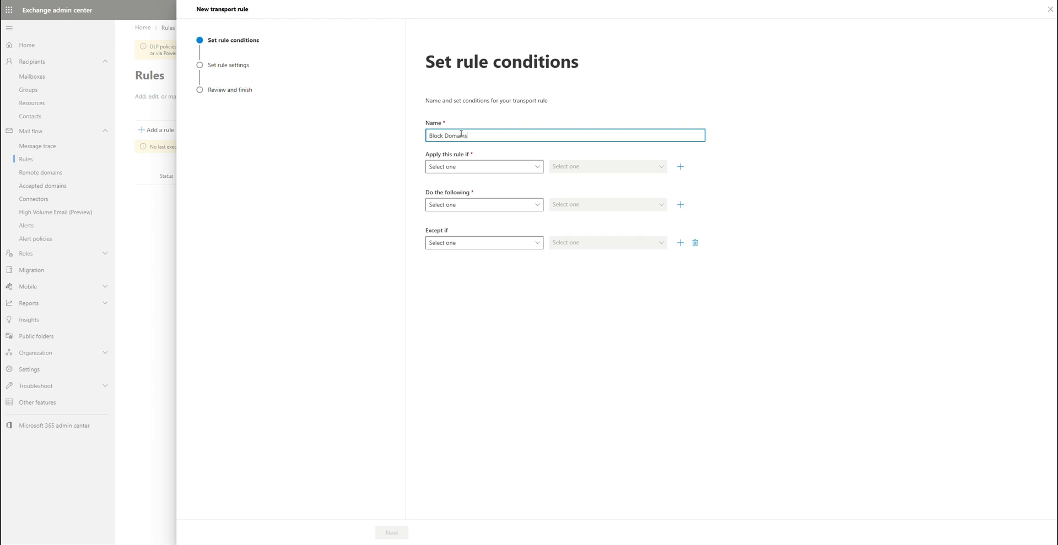
pyautogui.click(484, 168)
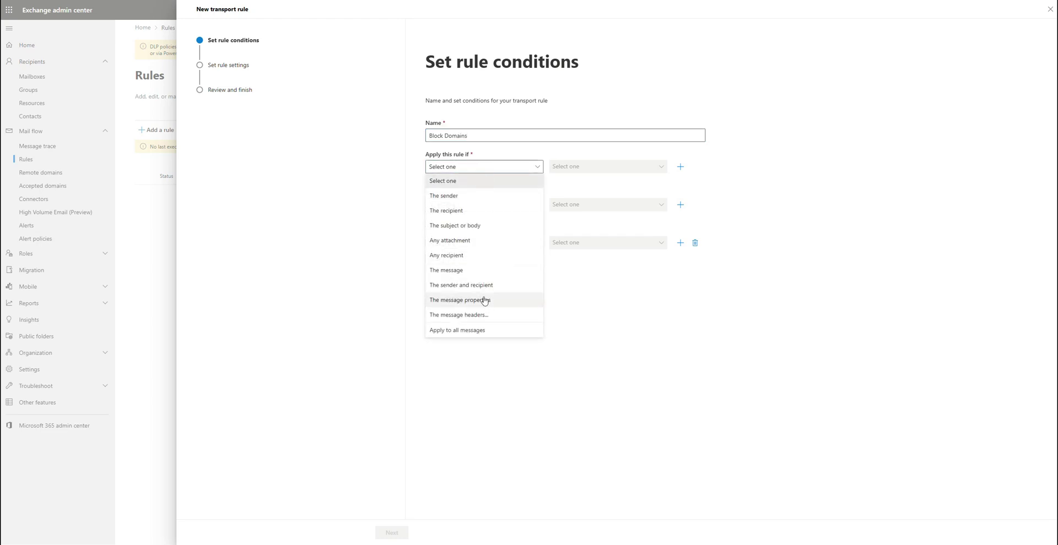
pyautogui.click(462, 211)
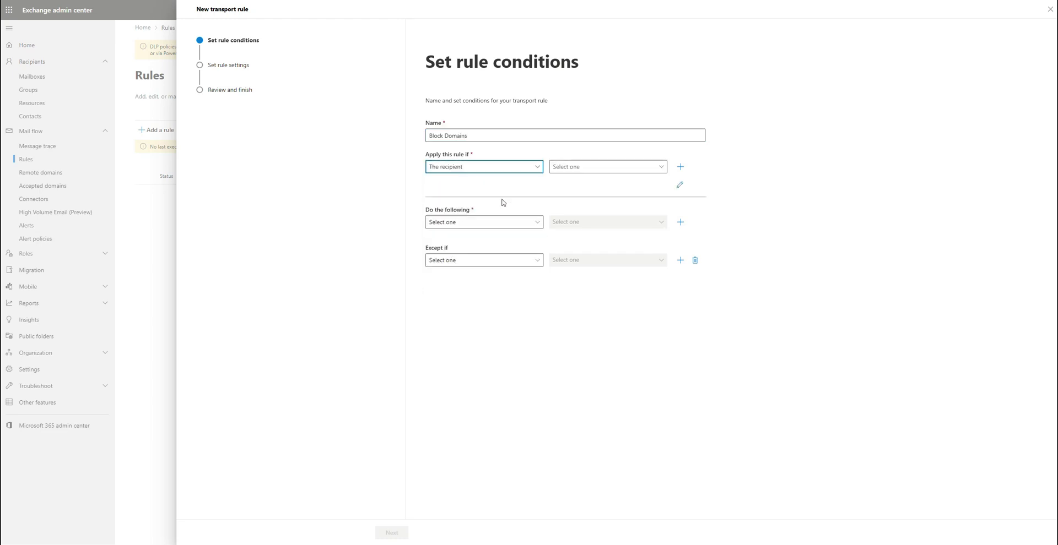
pyautogui.click(582, 172)
pyautogui.click(595, 300)
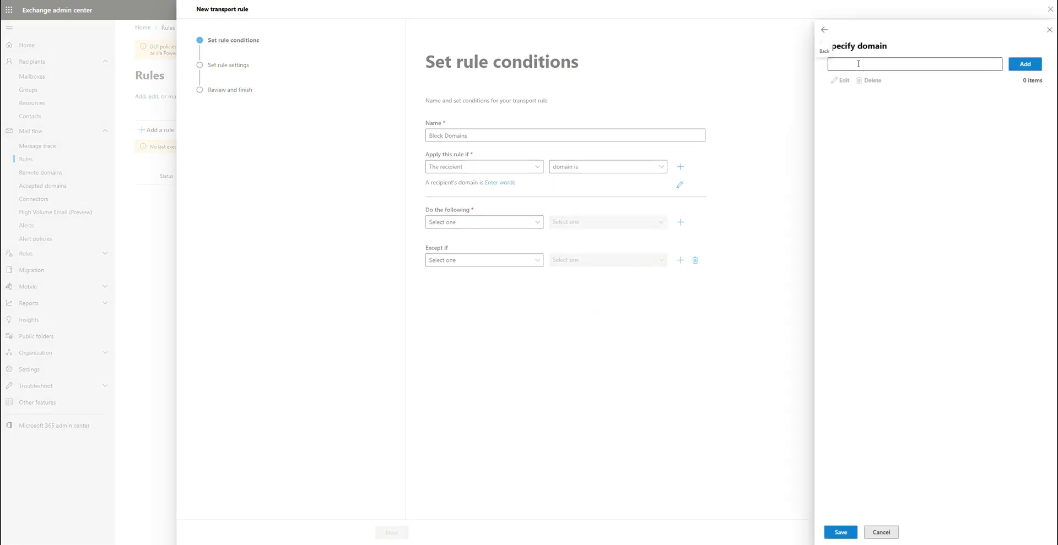
pyautogui.click(895, 66)
pyautogui.write('videotron.ca')
pyautogui.click(1022, 65)
pyautogui.click(841, 533)
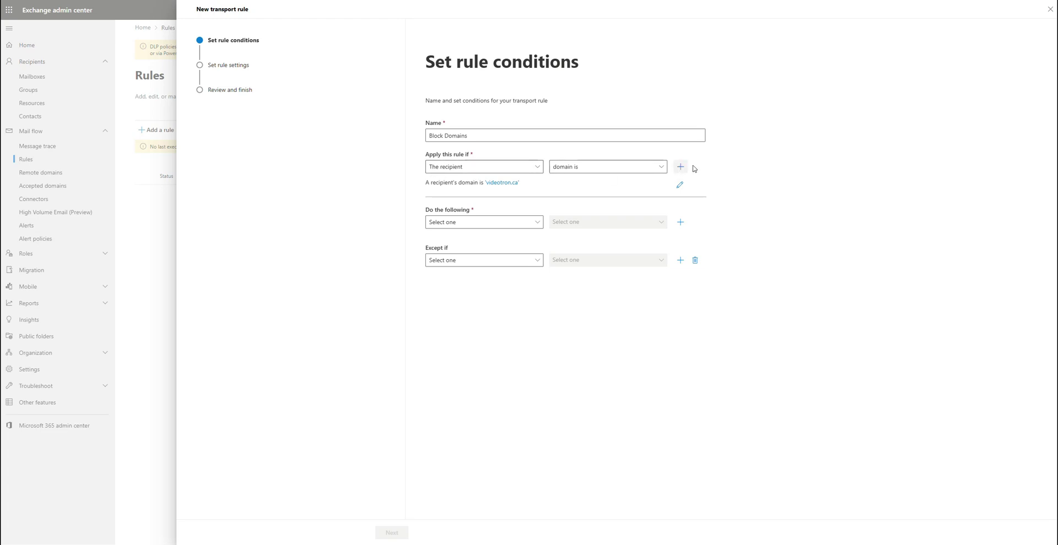
# Set the rule's action to delete the message without notifying anyone
pyautogui.click(449, 223)
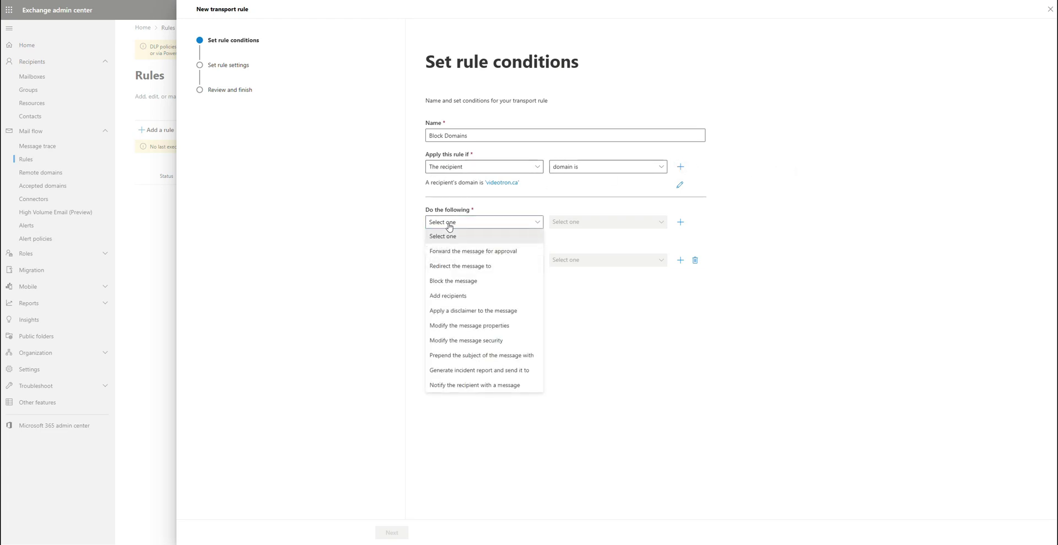
pyautogui.click(465, 287)
pyautogui.click(623, 224)
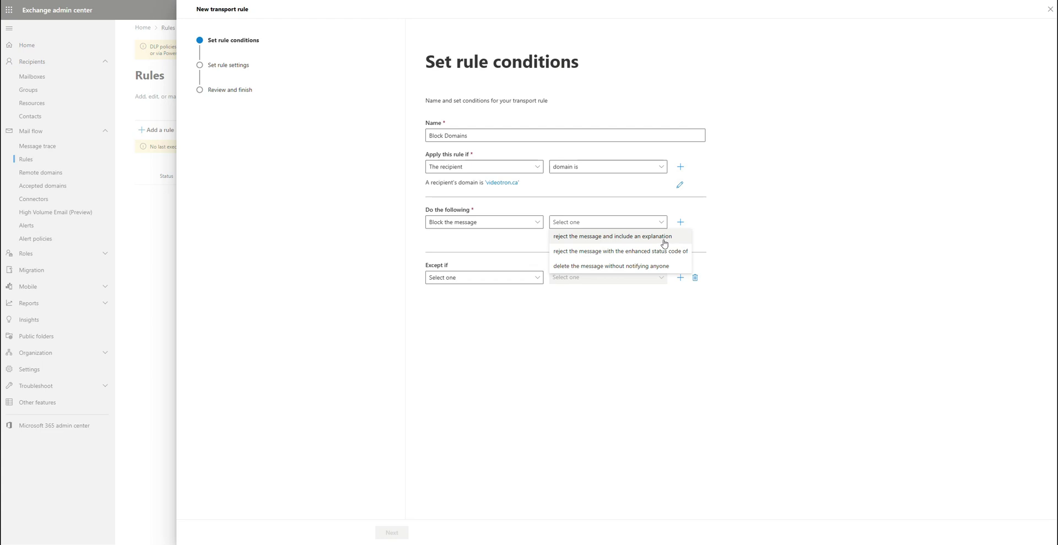
pyautogui.click(633, 267)
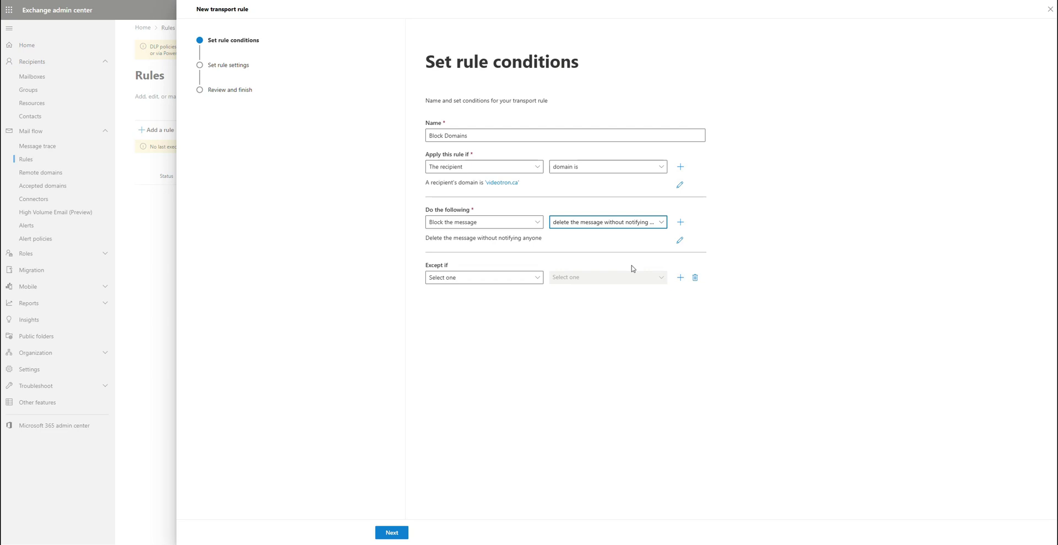
pyautogui.click(392, 534)
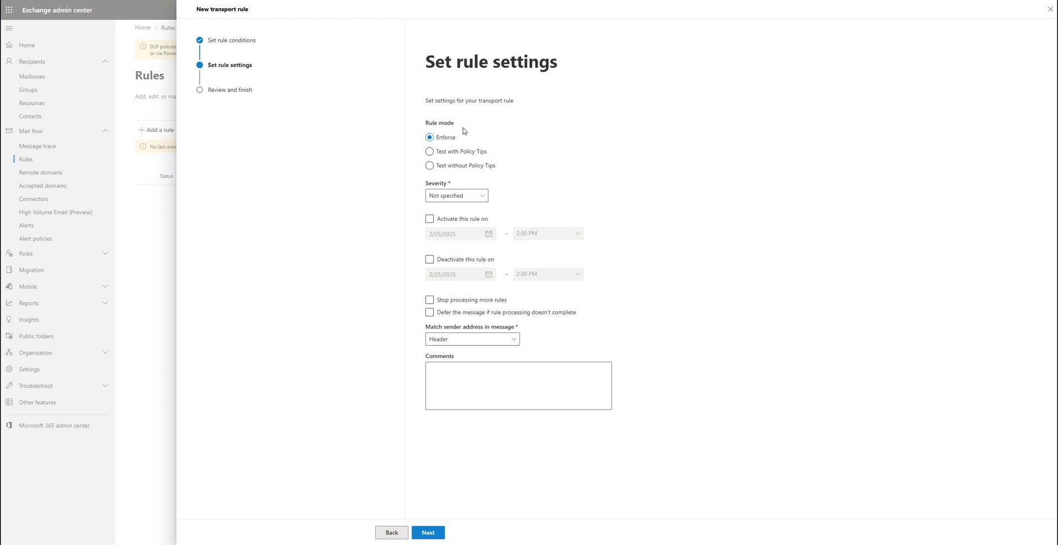
# Finish creating the Block Domains rule and switch it to Enabled
pyautogui.click(428, 533)
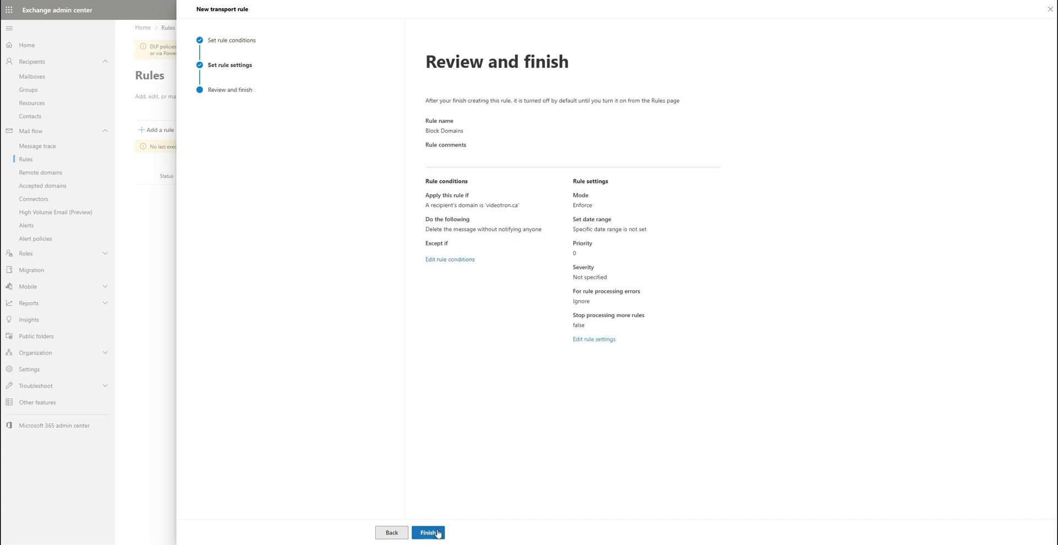
pyautogui.click(428, 533)
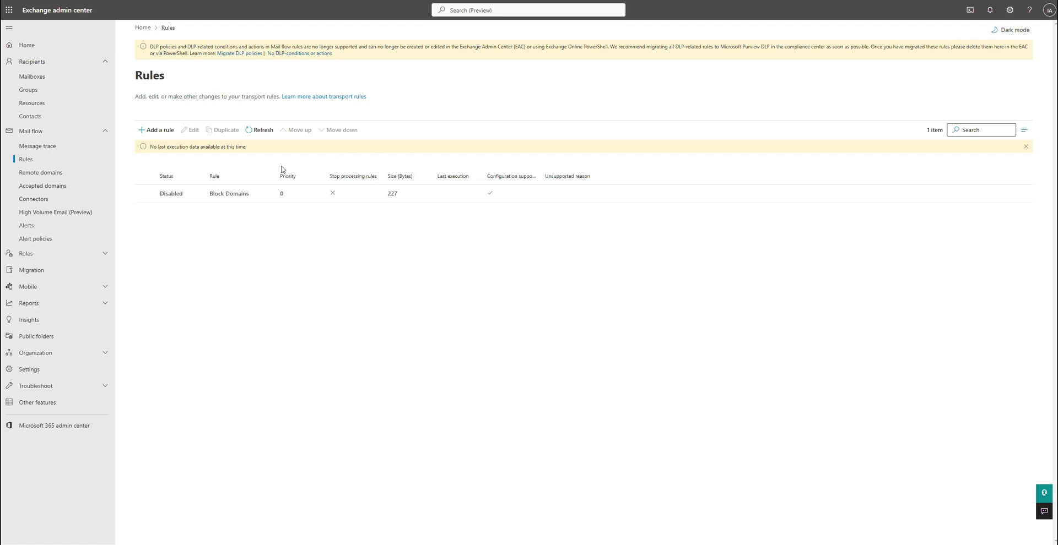
pyautogui.click(184, 193)
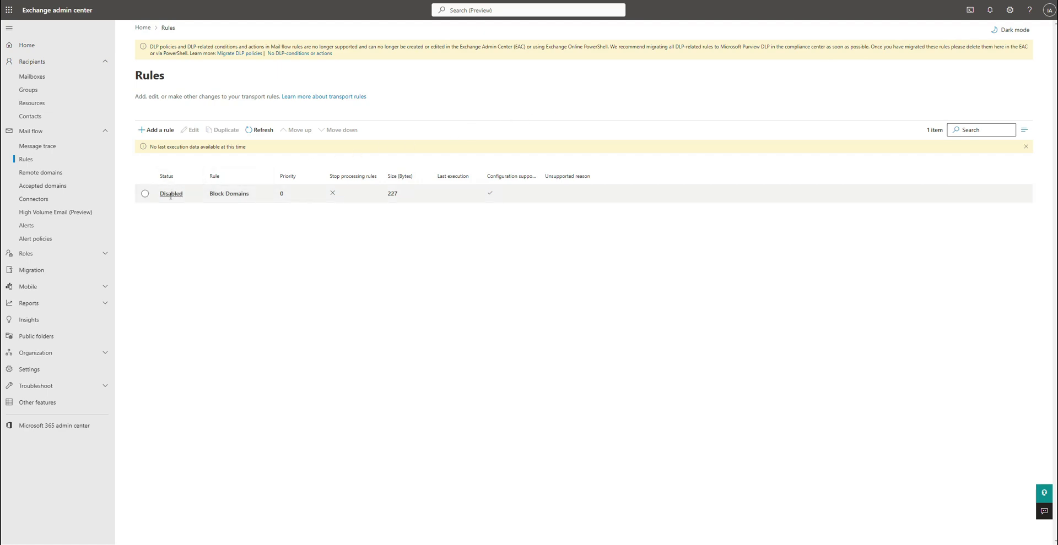
pyautogui.click(835, 108)
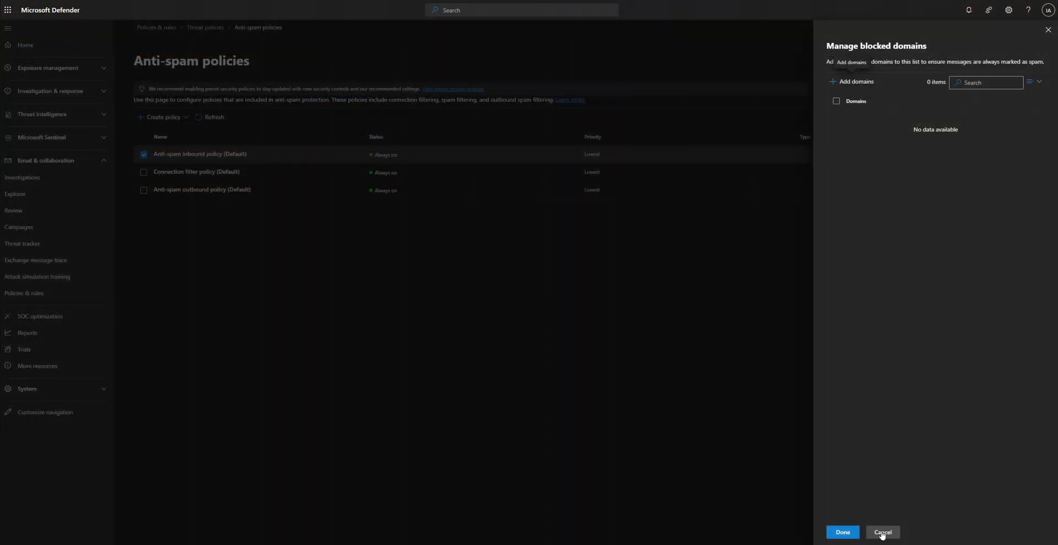
# Cancel the empty Manage blocked domains panel, leaving 0 blocked domains
pyautogui.click(882, 533)
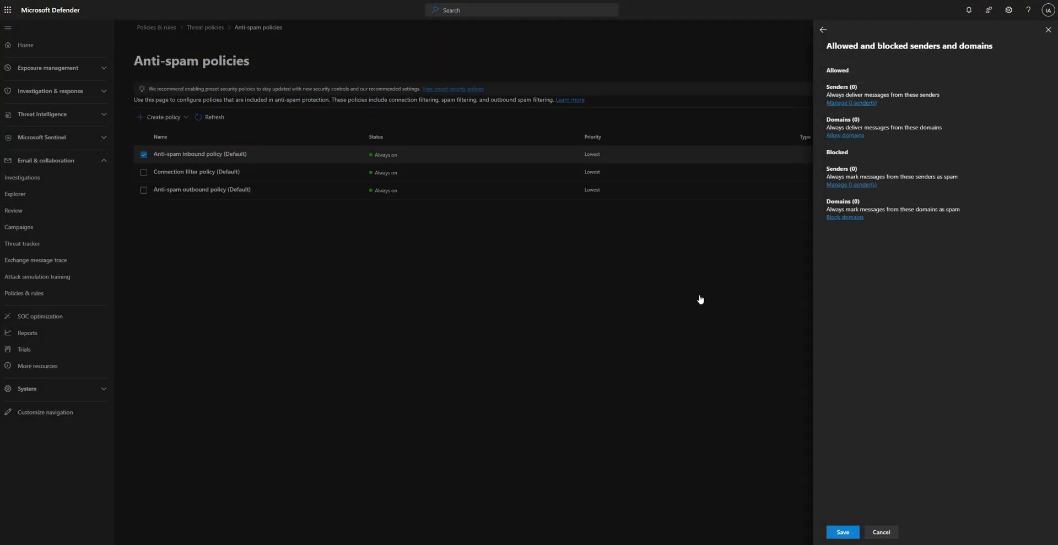